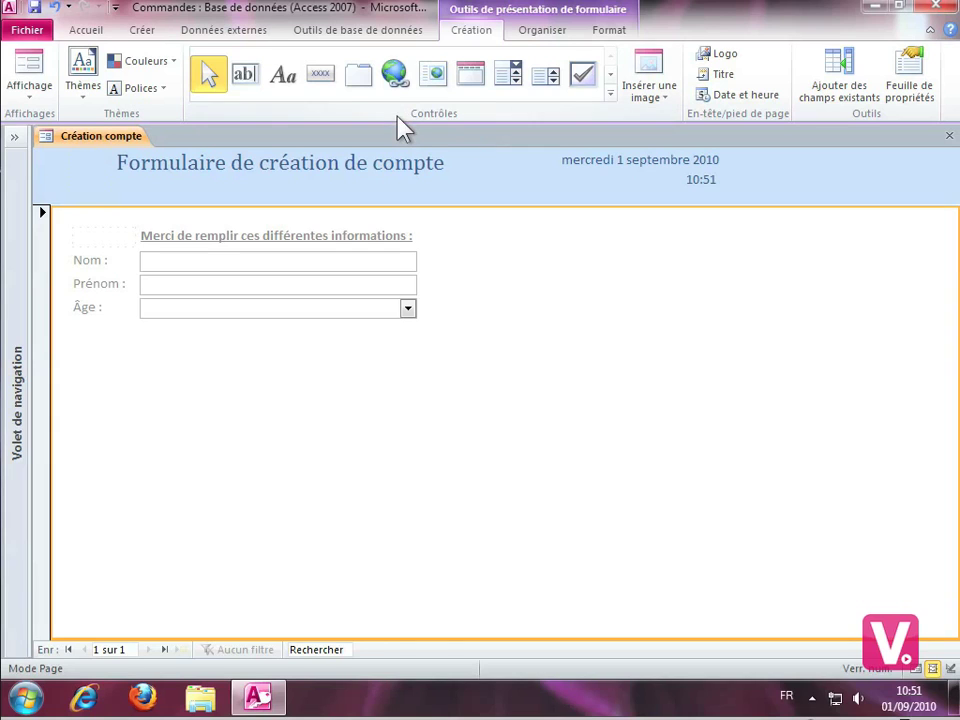
# Step: Insert a command button below the Âge label with the record-navigation action Enregistrement suivant
pyautogui.click(318, 80)
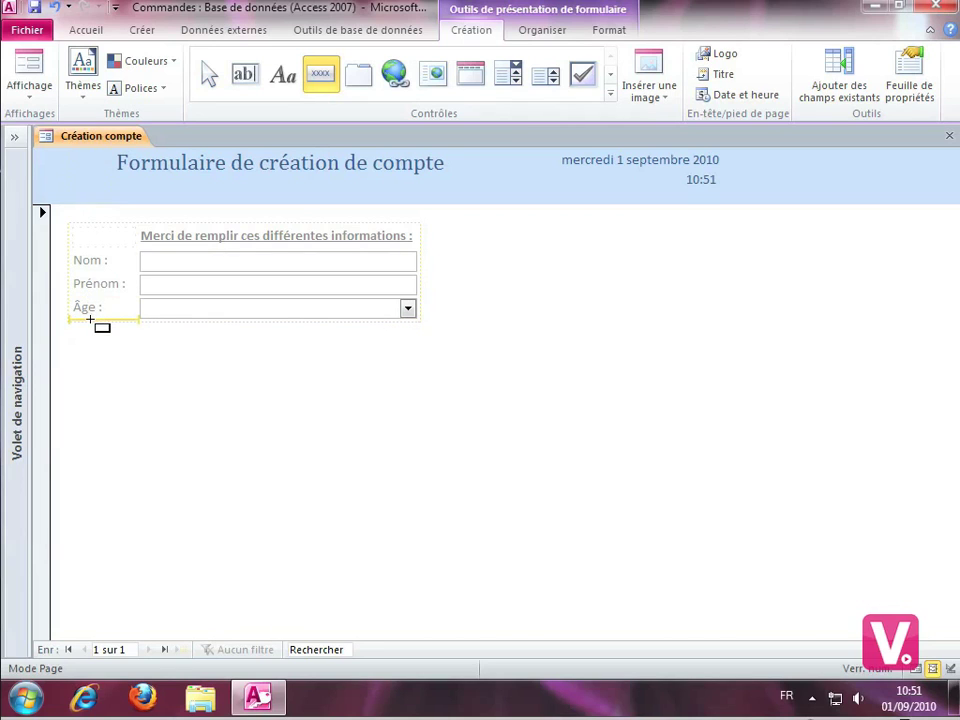
pyautogui.click(91, 322)
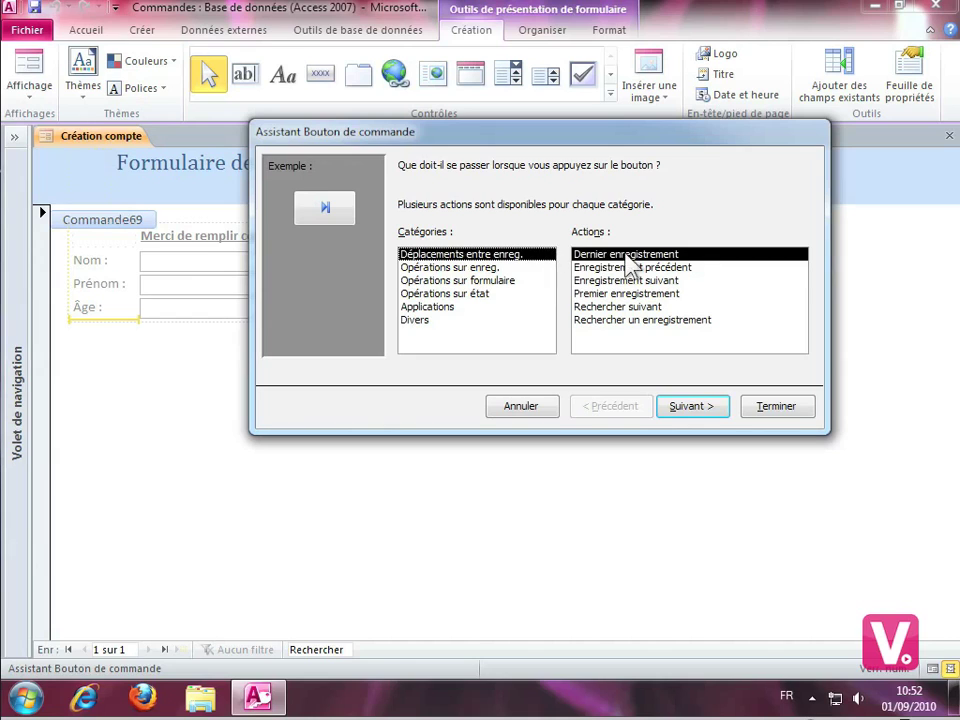
pyautogui.click(641, 283)
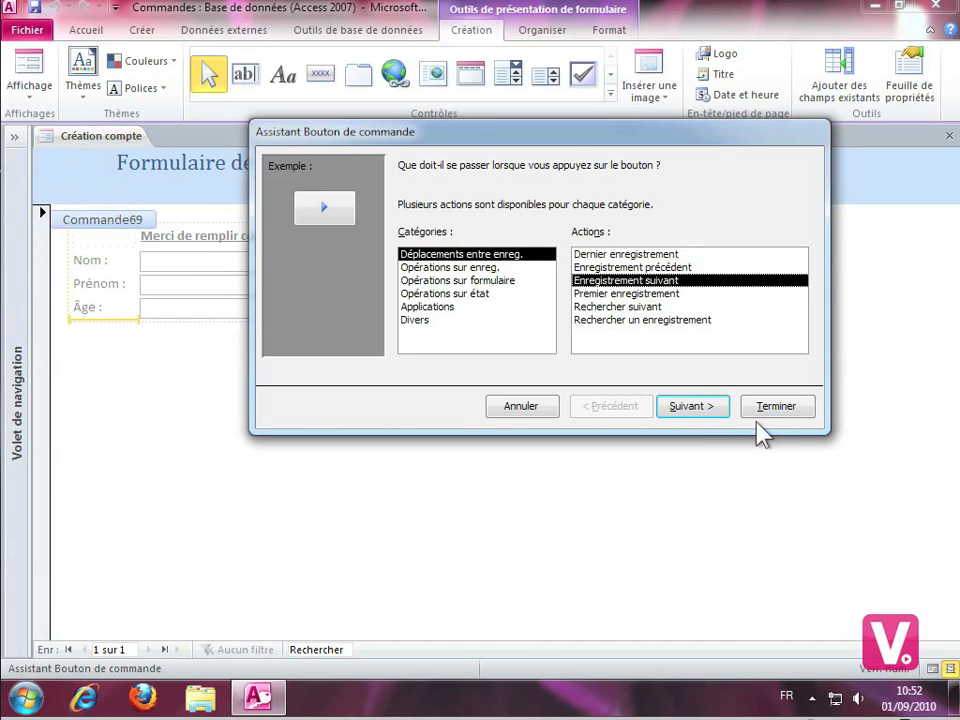
pyautogui.click(707, 420)
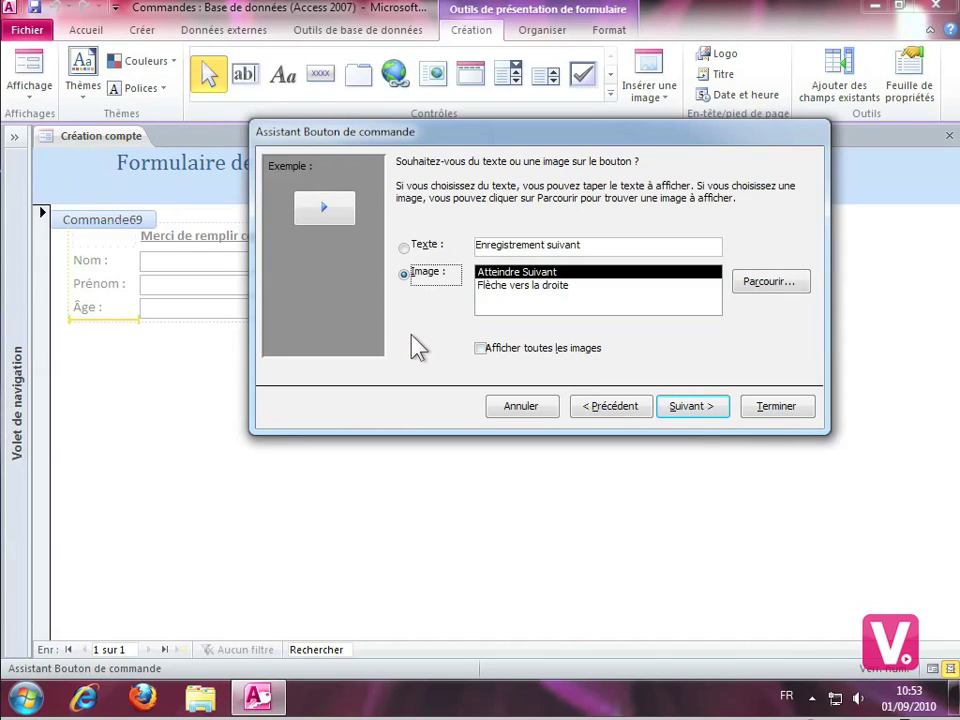
# Step: Give the new command button the image Flèche vers la droite, name it Suivant and finish the wizard
pyautogui.click(405, 248)
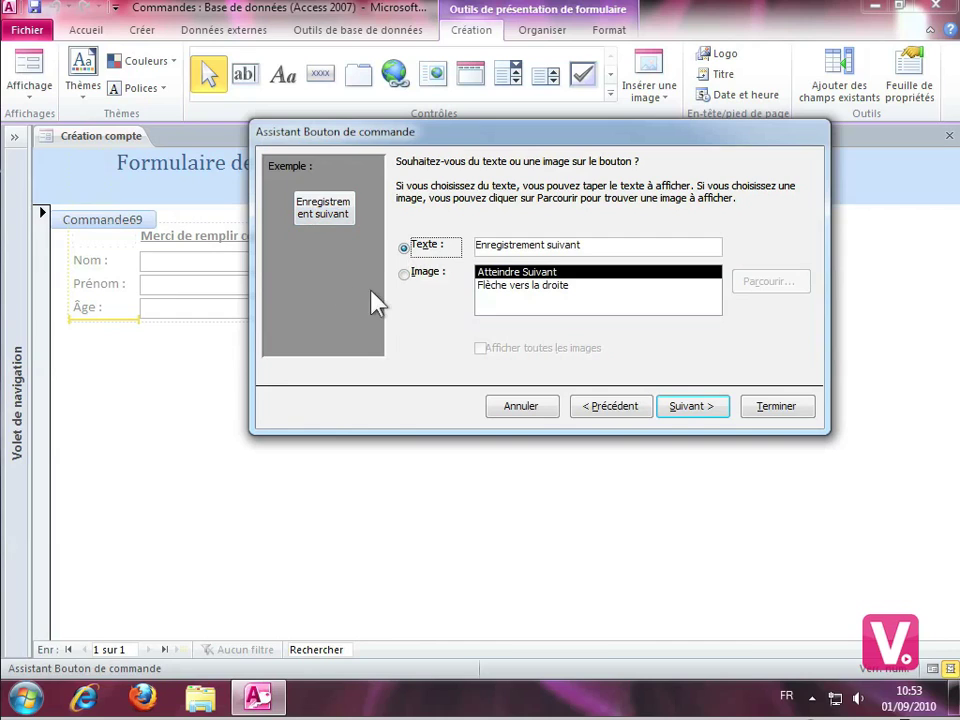
pyautogui.click(404, 273)
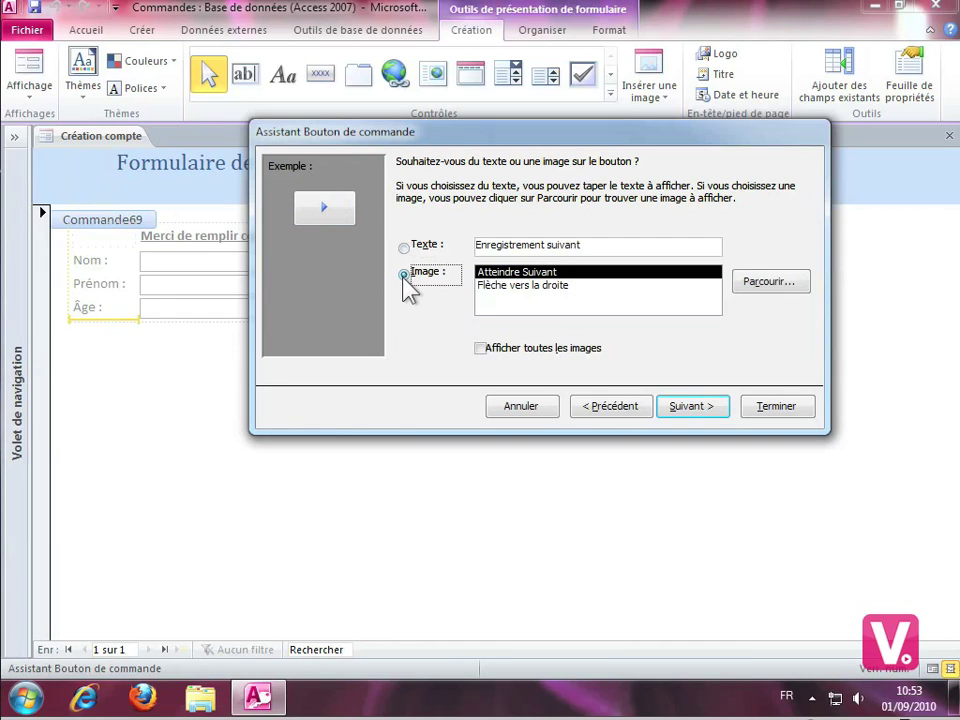
pyautogui.click(538, 287)
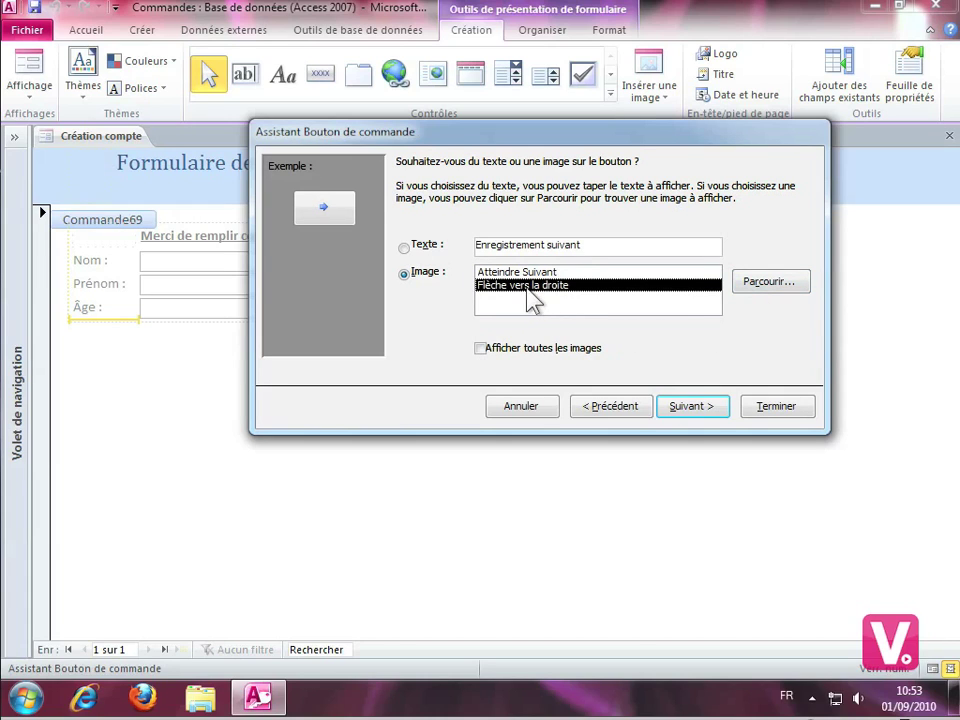
pyautogui.click(690, 406)
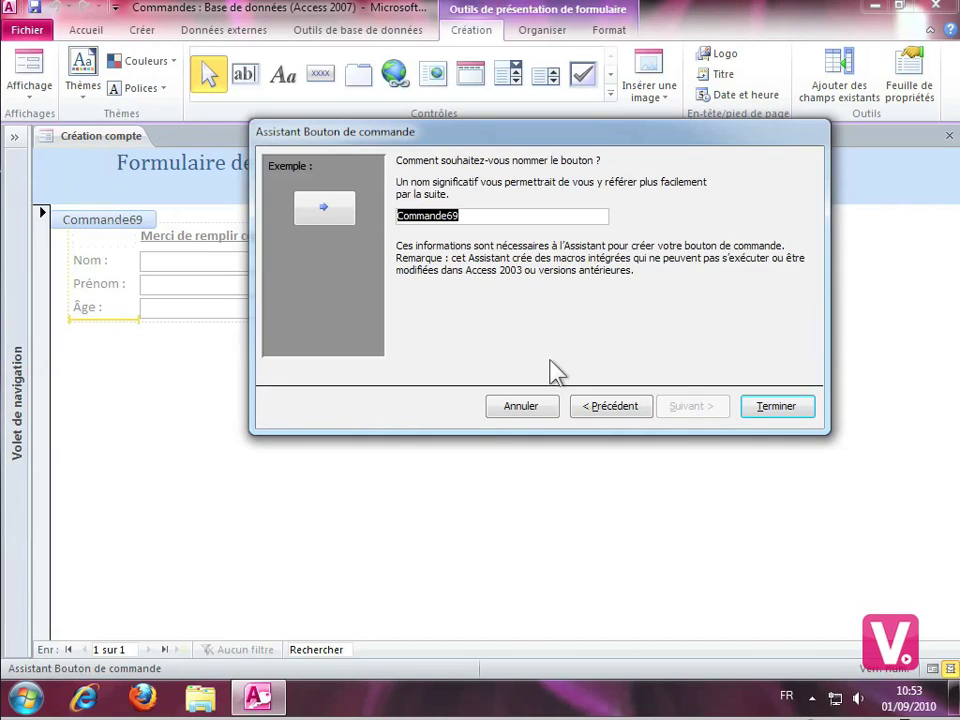
pyautogui.write('Suivant')
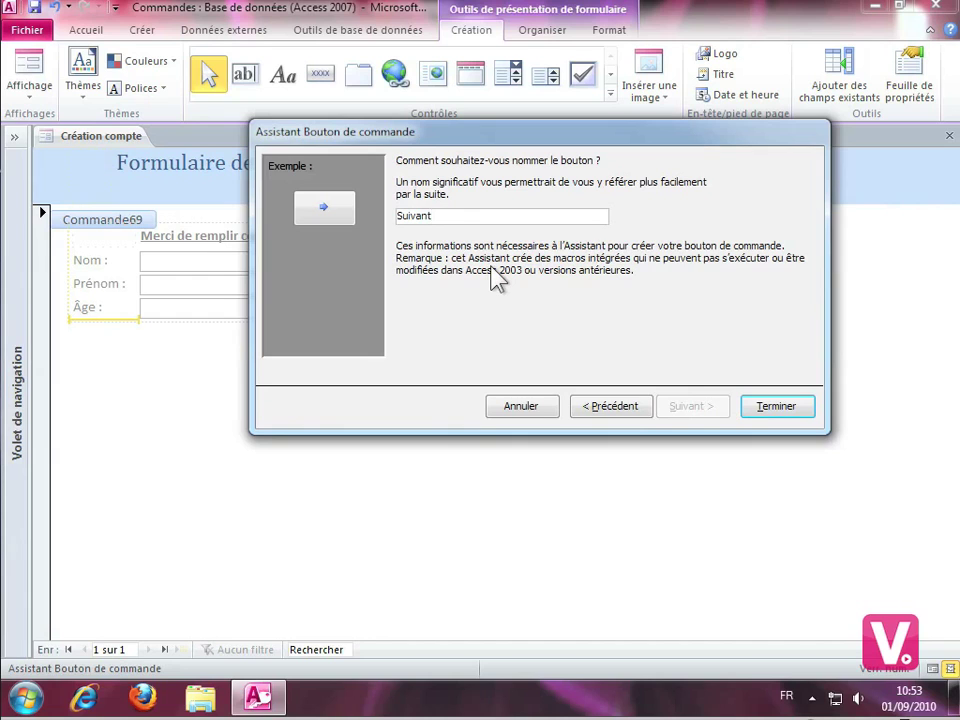
pyautogui.click(776, 407)
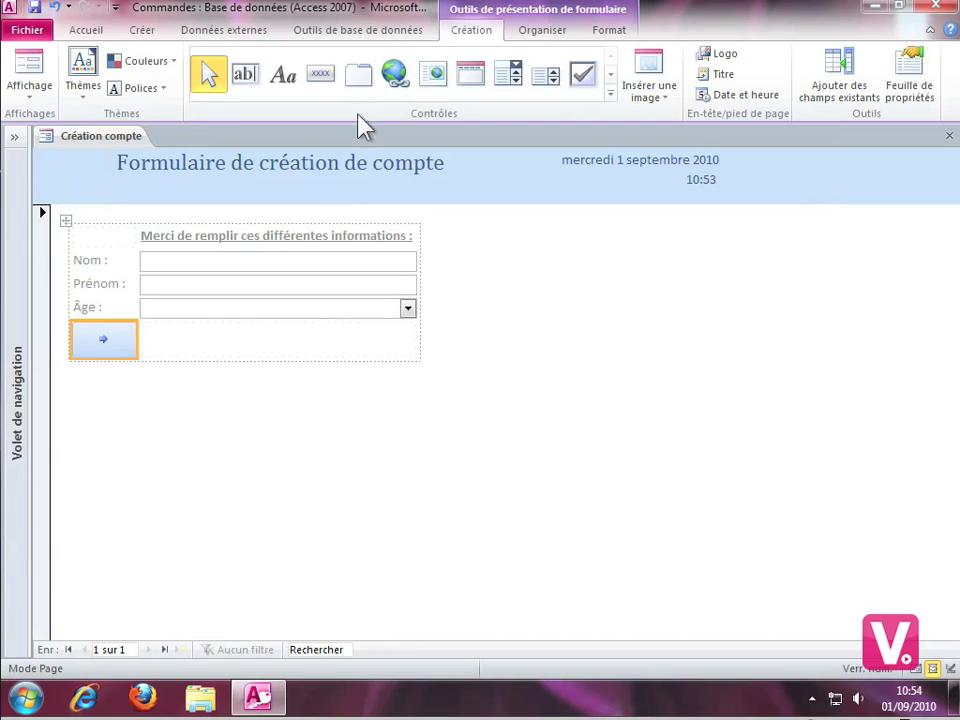
# Step: Insert a second command button in the empty cell beside the arrow button, with the form operation Fermer un formulaire
pyautogui.click(328, 90)
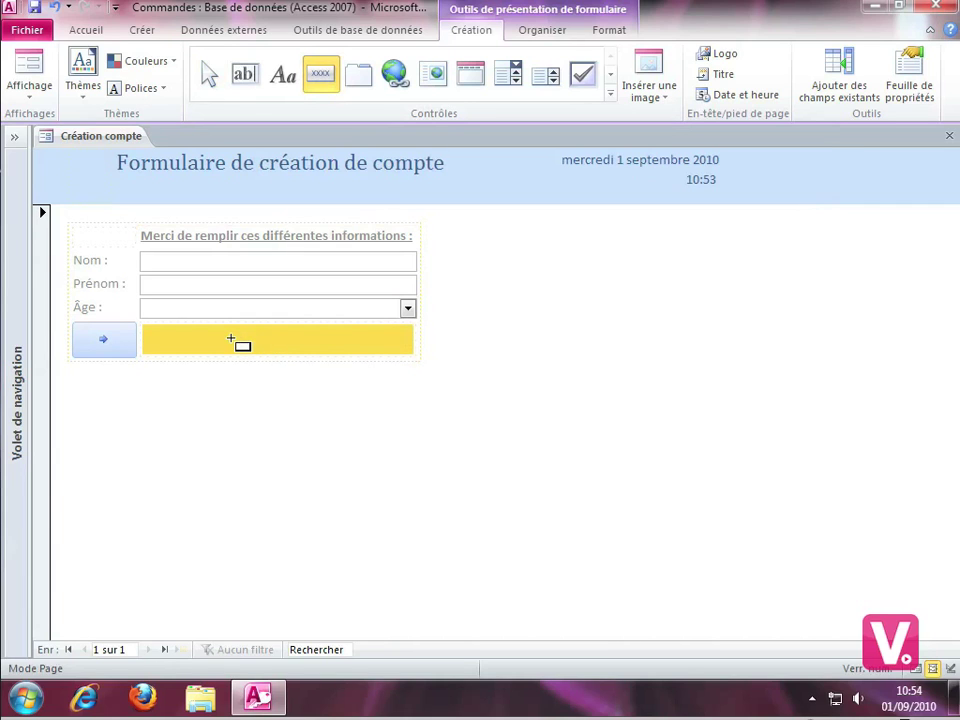
pyautogui.click(231, 340)
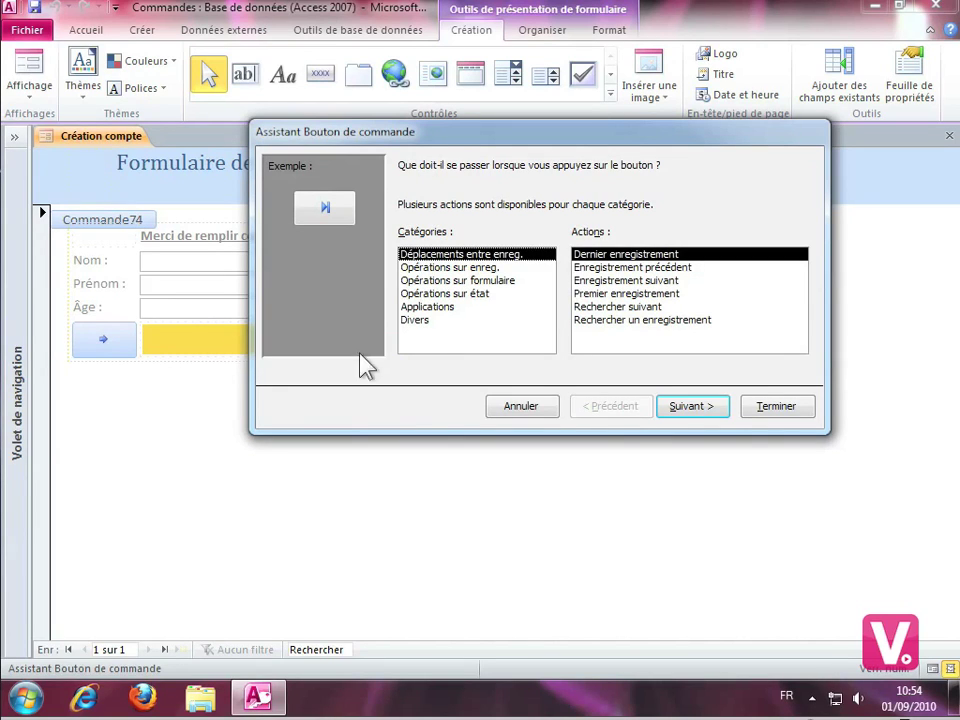
pyautogui.click(439, 283)
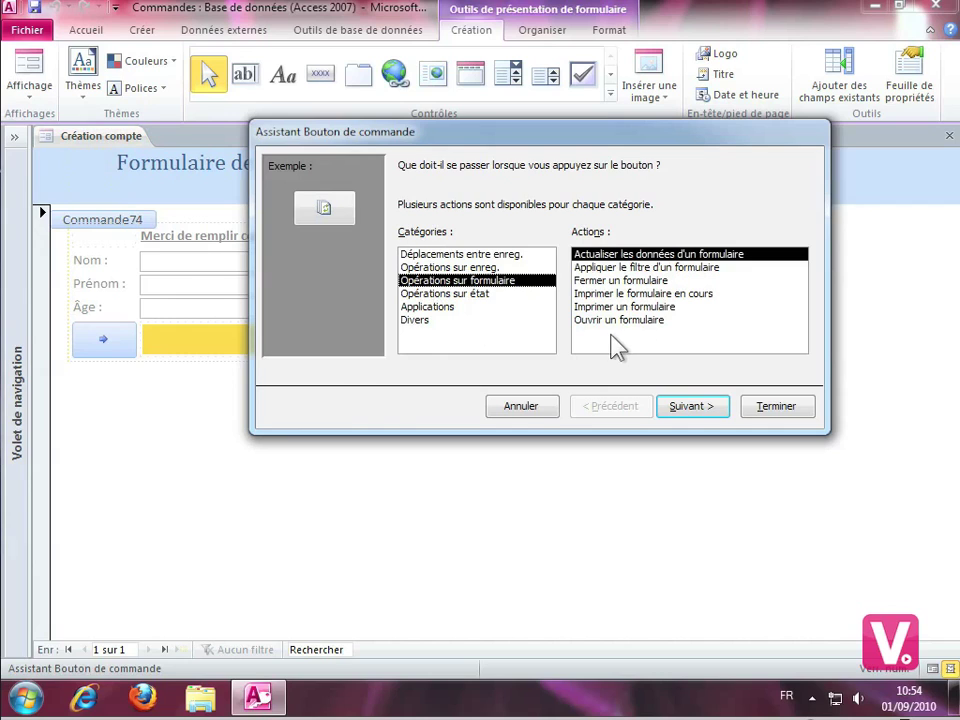
pyautogui.click(612, 282)
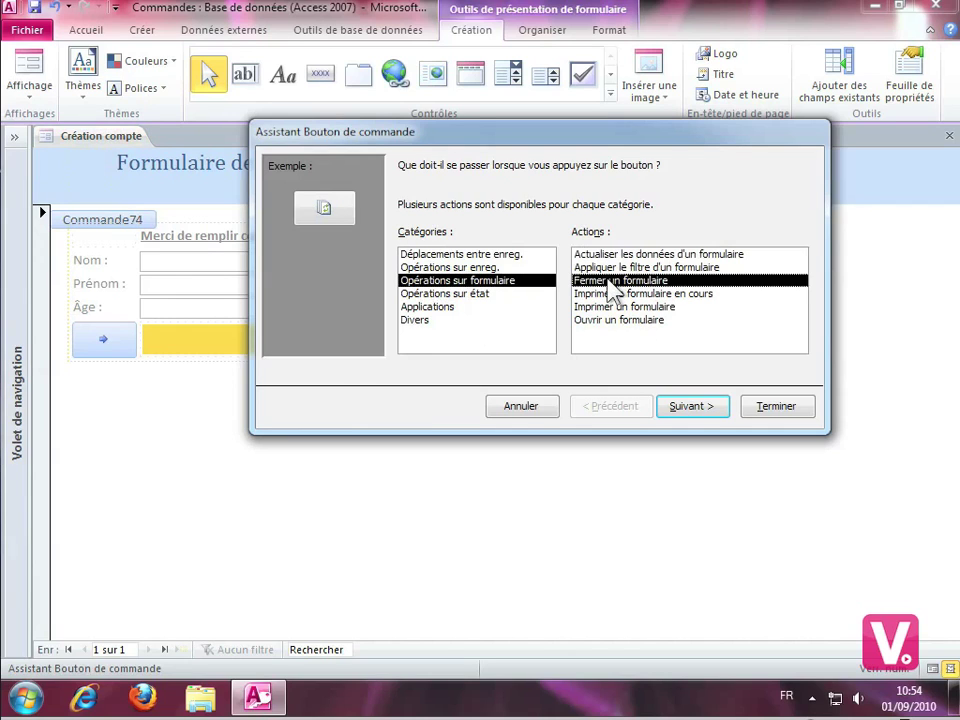
pyautogui.click(702, 407)
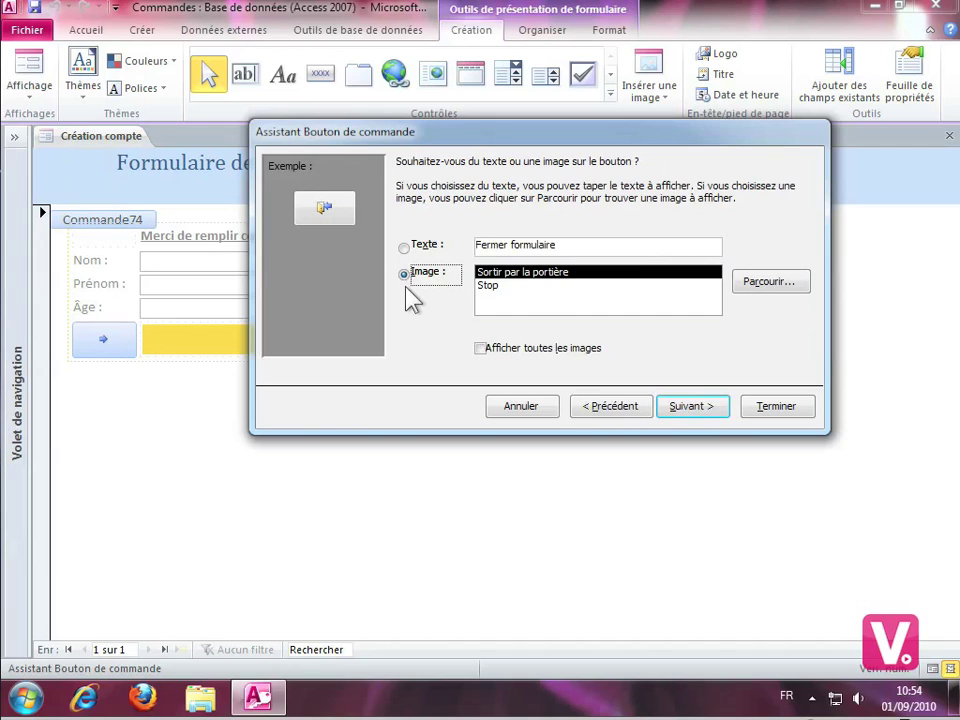
# Step: Have the second command button show the text Fermer formulaire, name it Fermer and finish the wizard
pyautogui.click(404, 247)
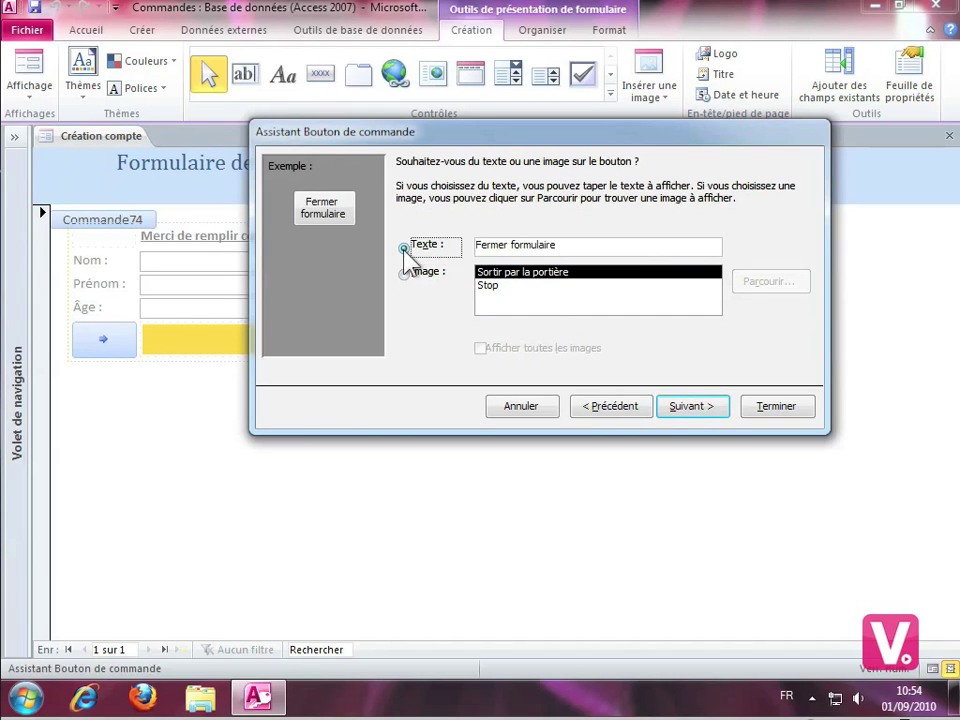
pyautogui.click(681, 407)
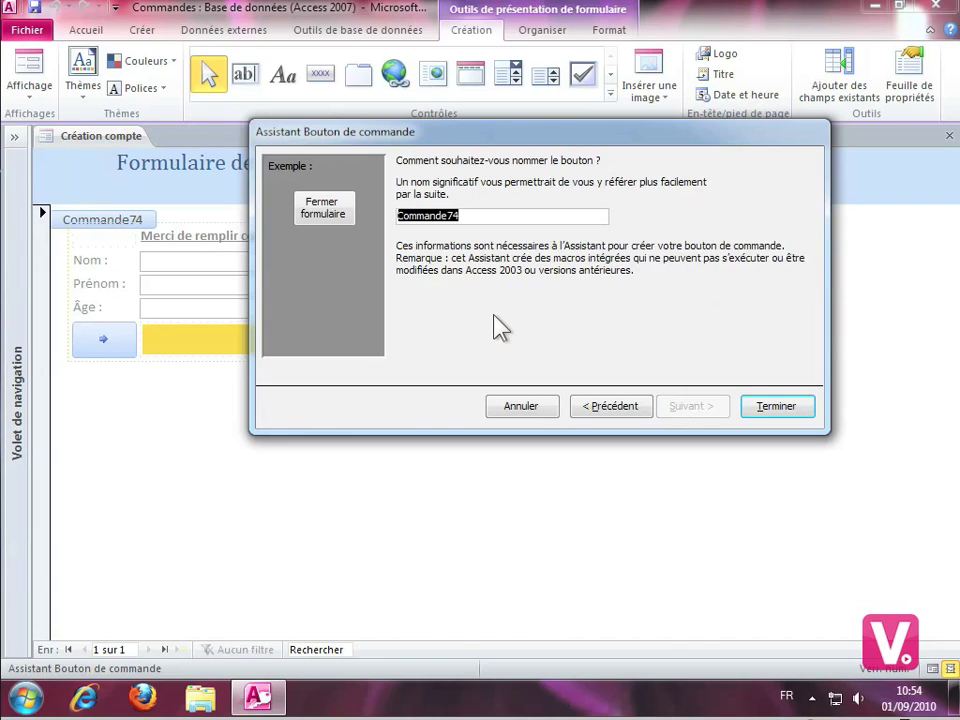
pyautogui.write('Fermer')
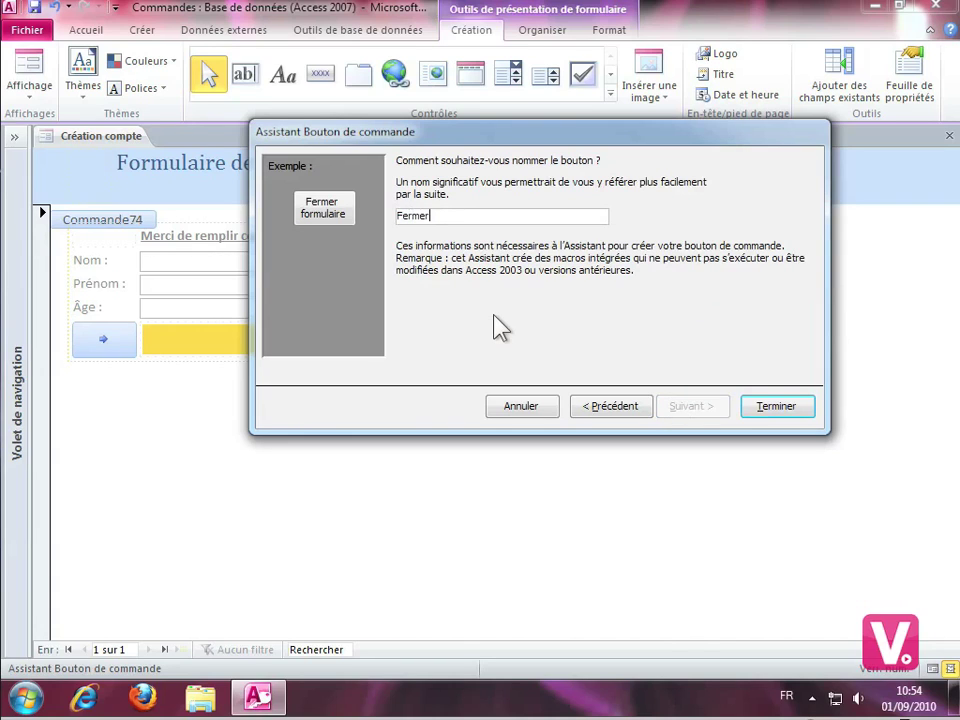
pyautogui.click(780, 410)
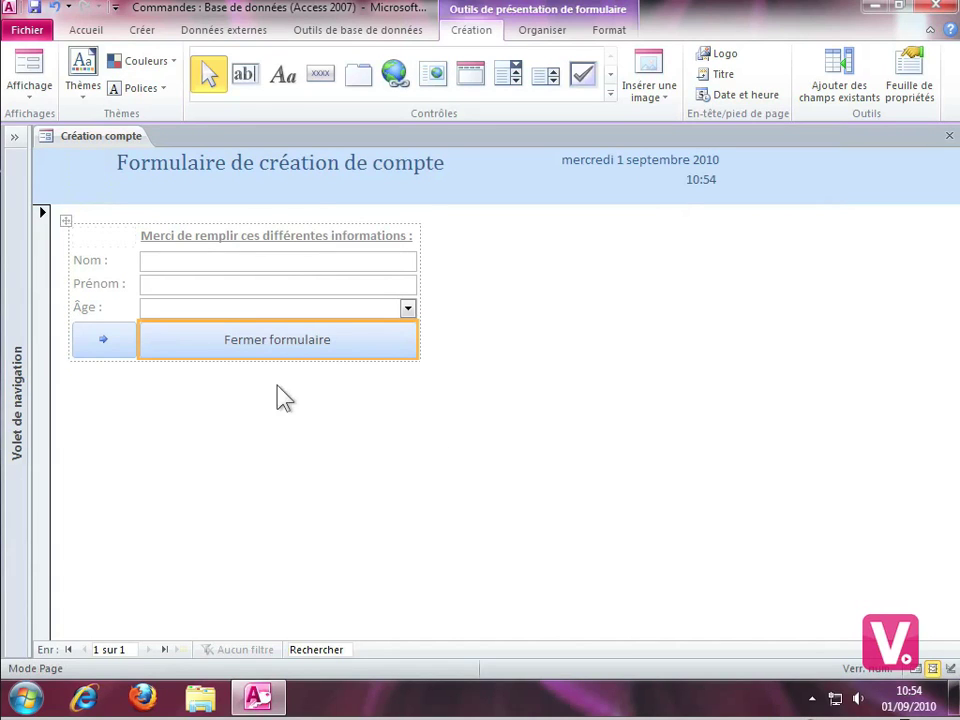
# Step: Switch the form to Form view and fill in the person's last name, first name and age 20
pyautogui.rightClick(80, 138)
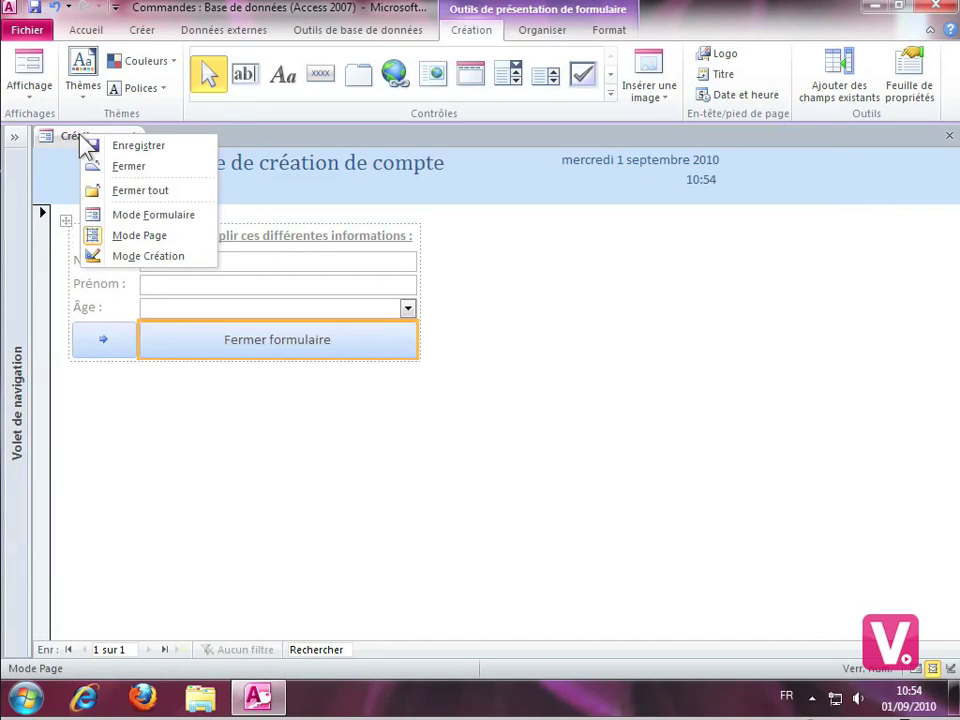
pyautogui.click(155, 215)
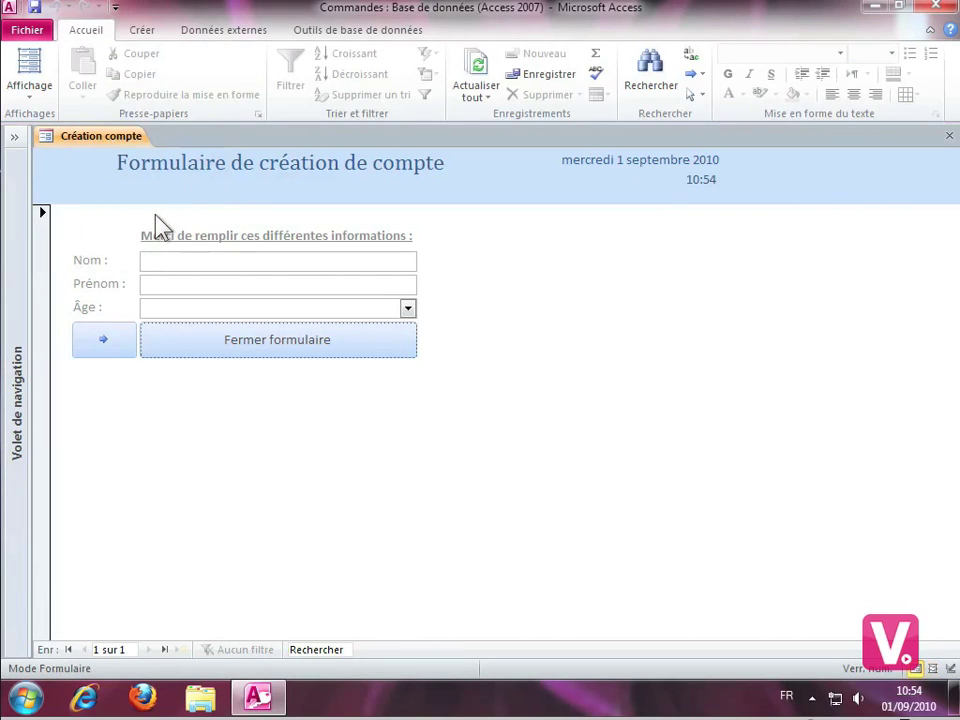
pyautogui.click(169, 261)
pyautogui.write('Moreau')
pyautogui.click(174, 280)
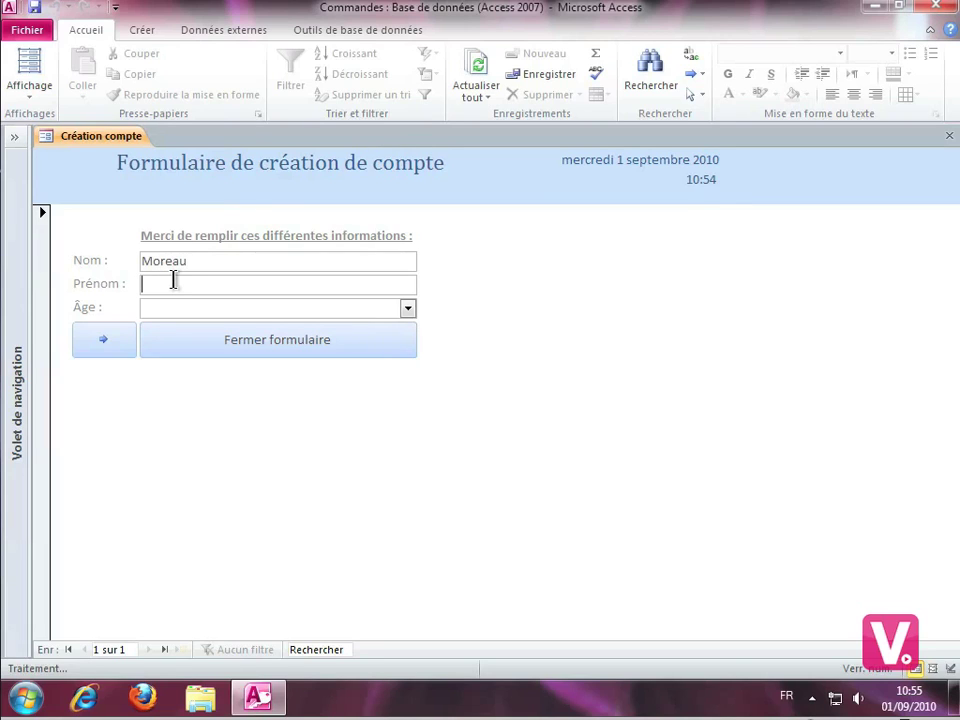
pyautogui.write('Albert')
pyautogui.click(409, 311)
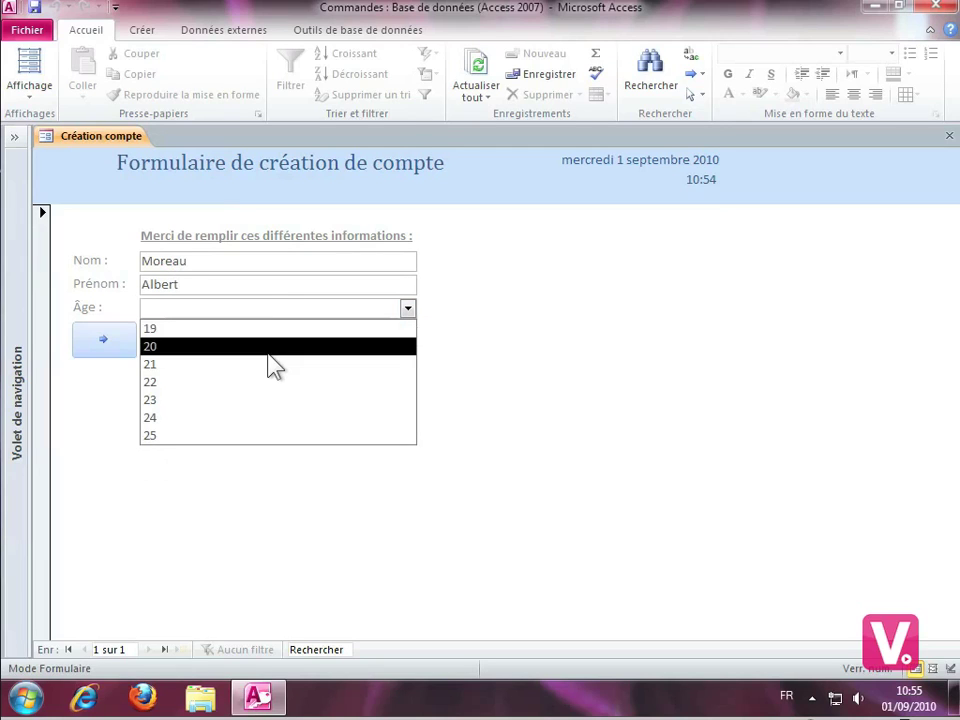
pyautogui.click(268, 350)
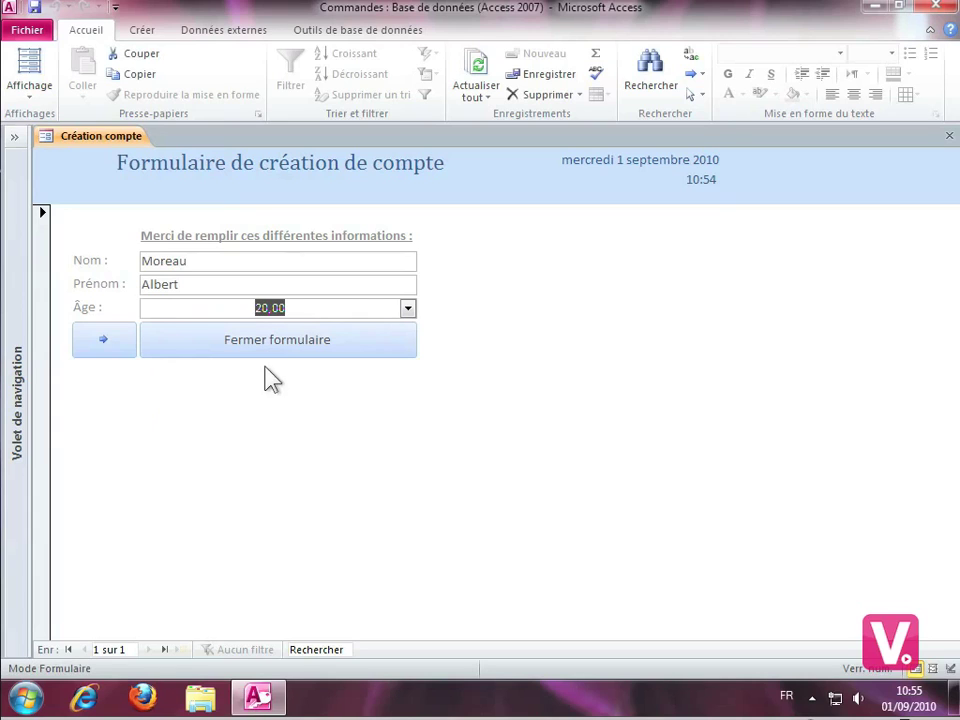
# Step: Try moving to the next record with the form's arrow button, and close the form with Fermer formulaire without saving the design changes
pyautogui.click(105, 345)
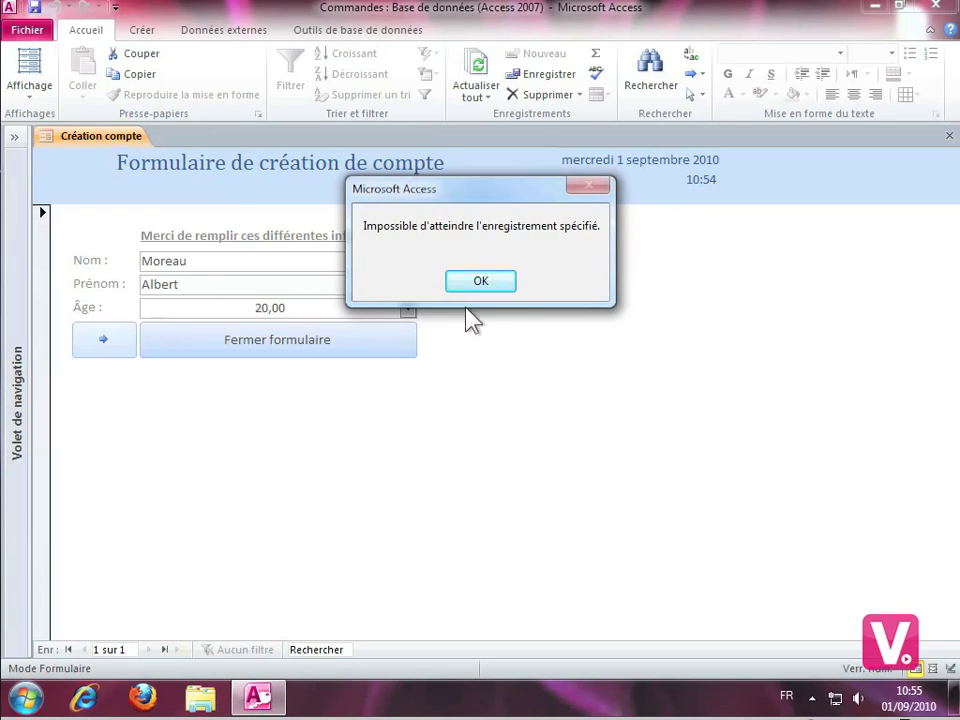
pyautogui.click(486, 280)
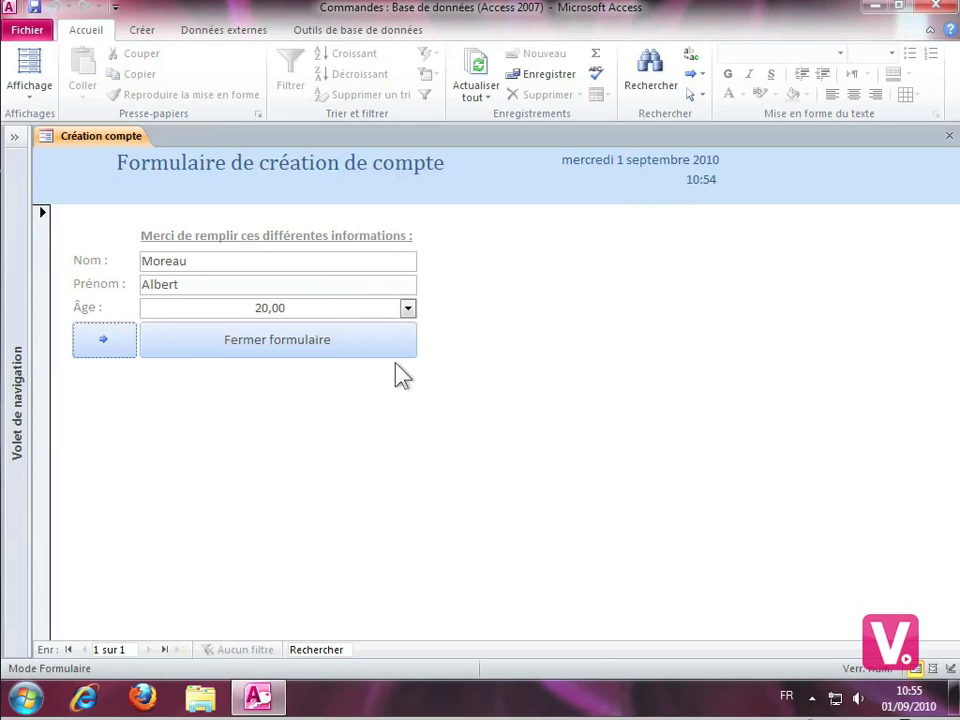
pyautogui.click(300, 347)
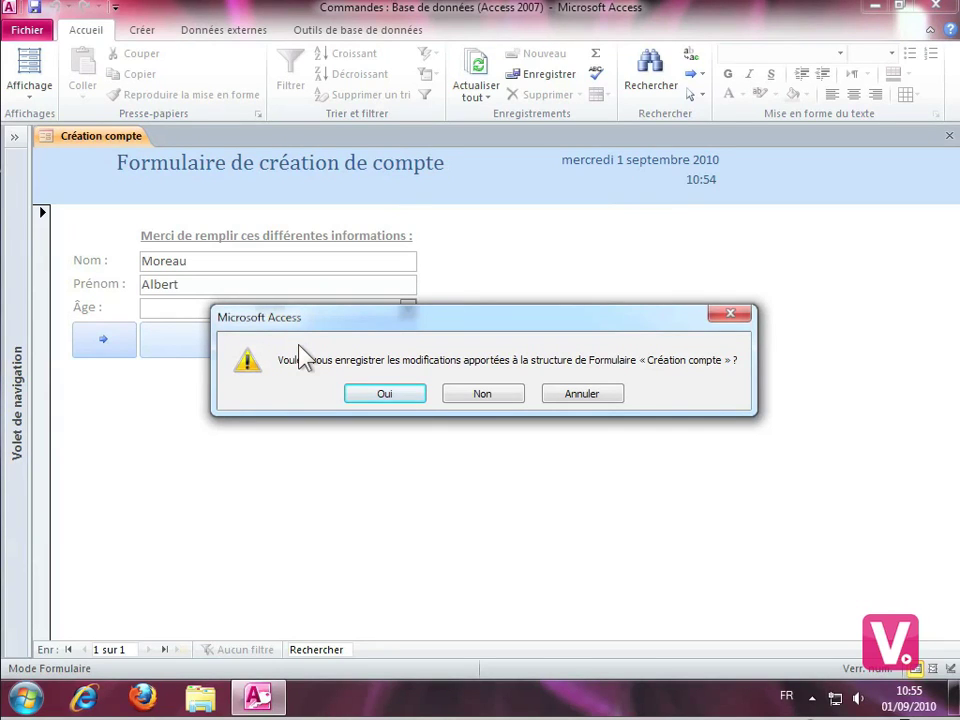
pyautogui.click(483, 396)
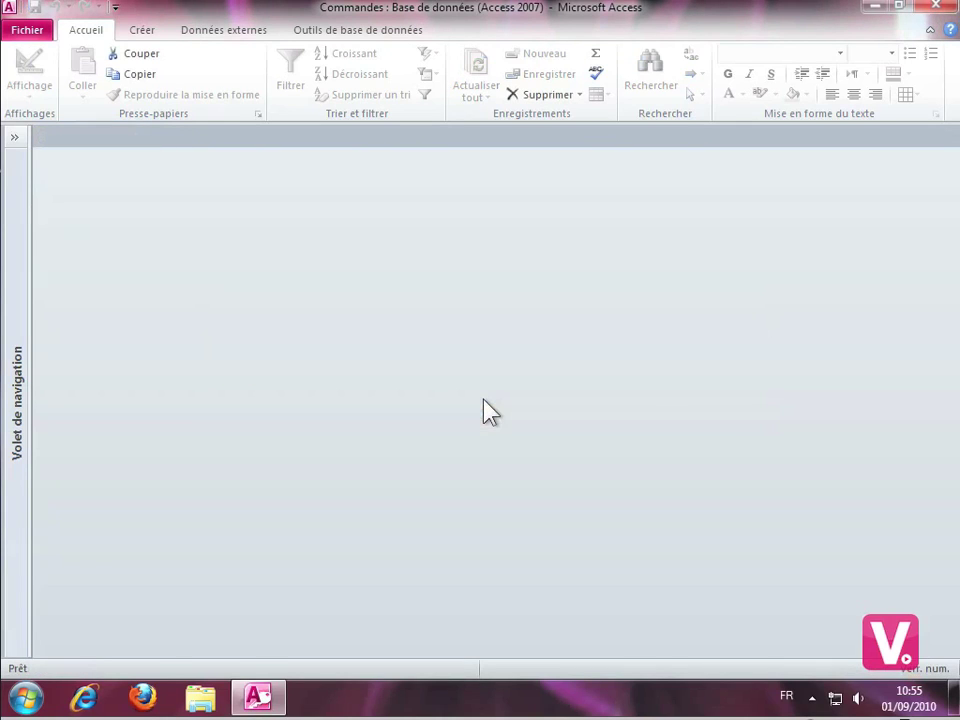